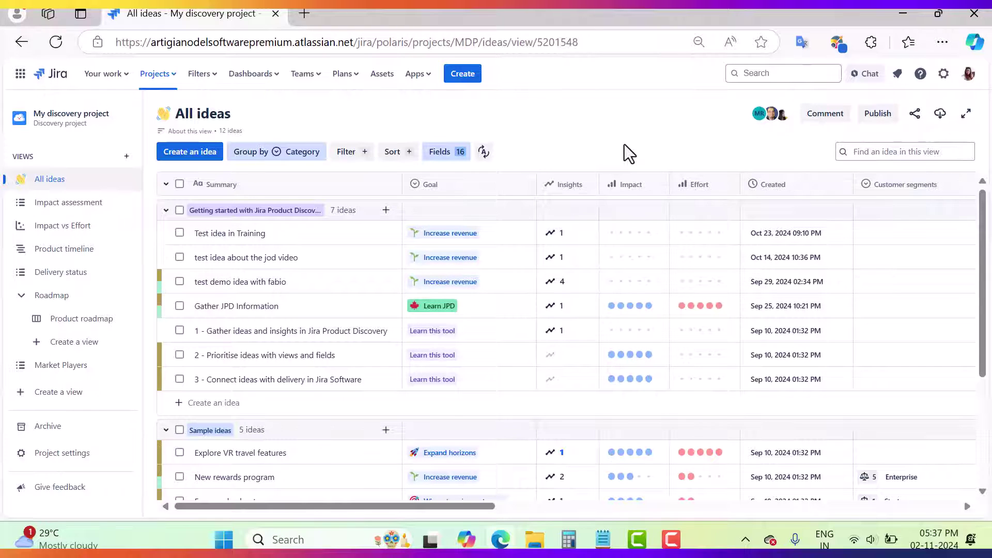
- Bring up the Projects menu listing recent projects and the create-project option
click(166, 77)
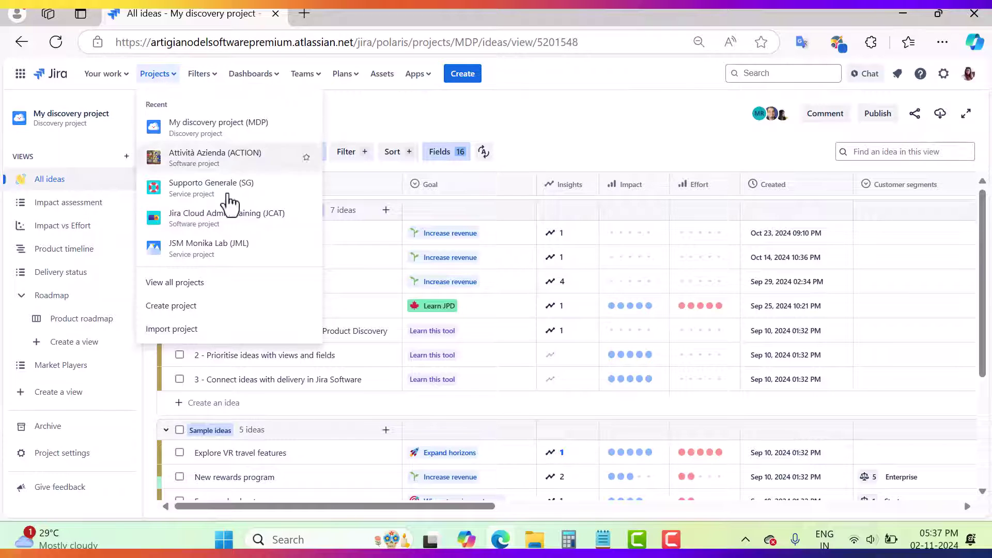
- Start a new project and browse the Product management template category
click(180, 307)
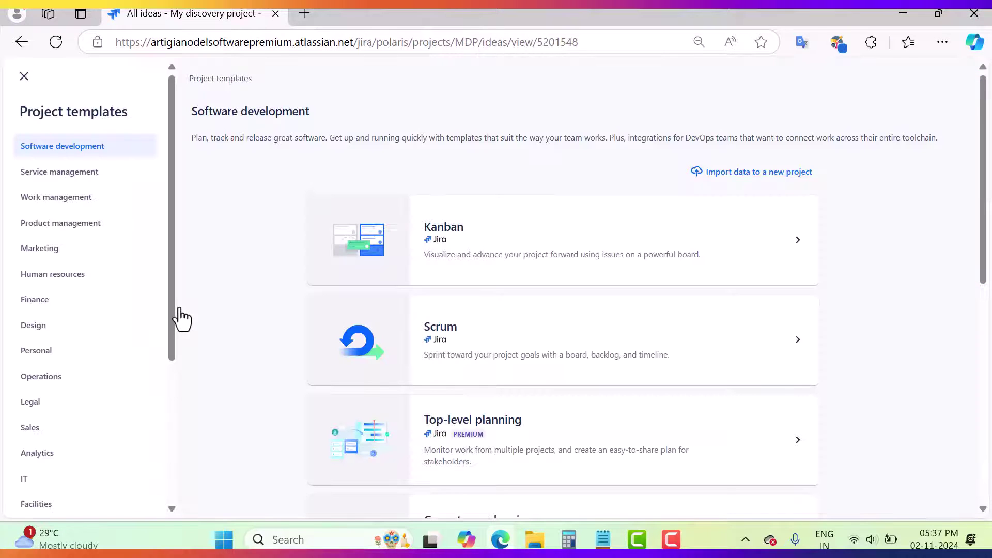
click(50, 226)
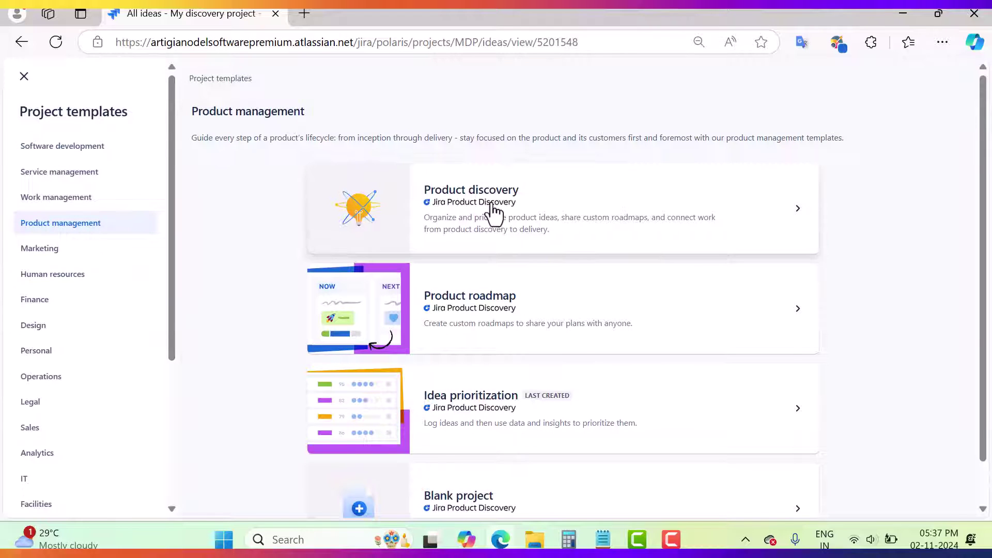
scroll(593, 465, down, 1)
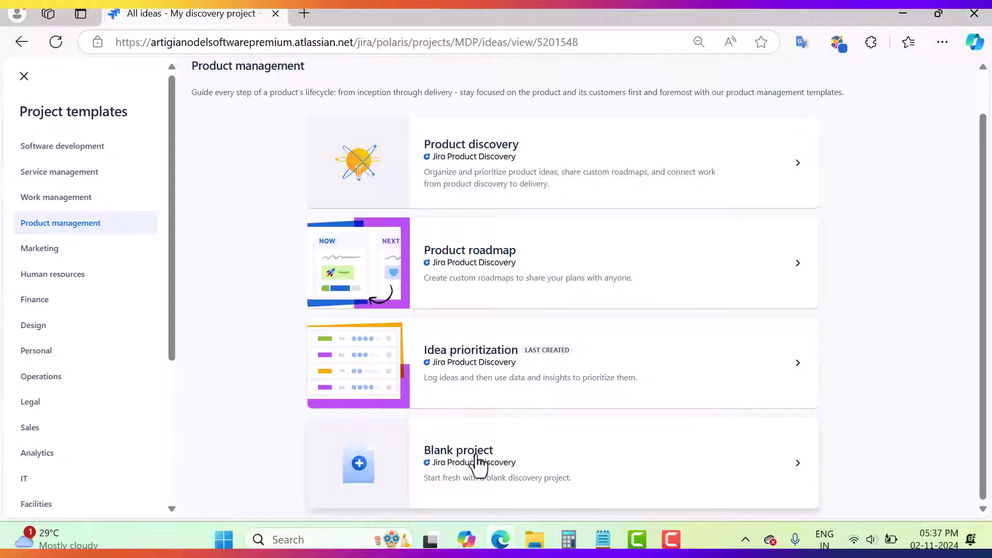
scroll(881, 258, up, 1)
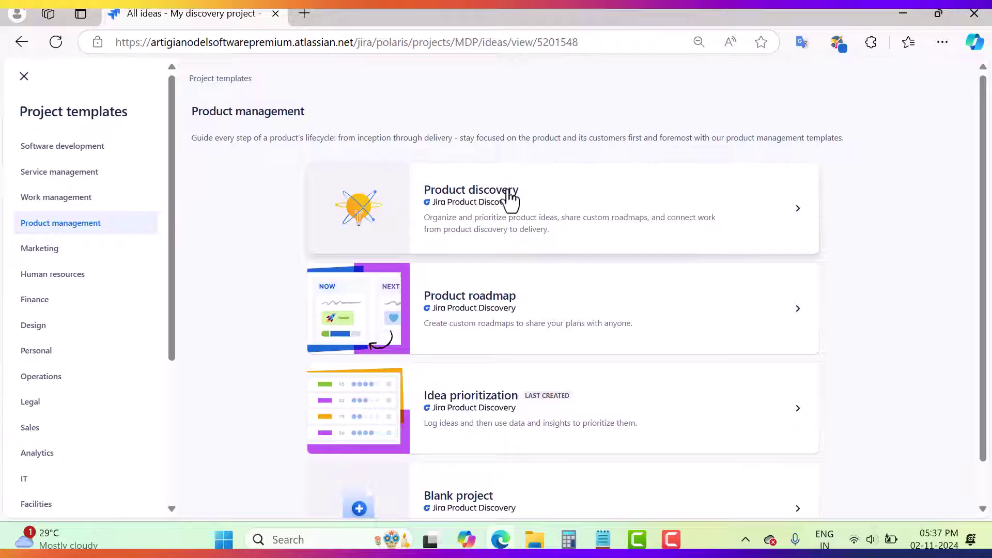
- Review the Product discovery template's details: Idea issue type and six-stage workflow to Archived
click(571, 228)
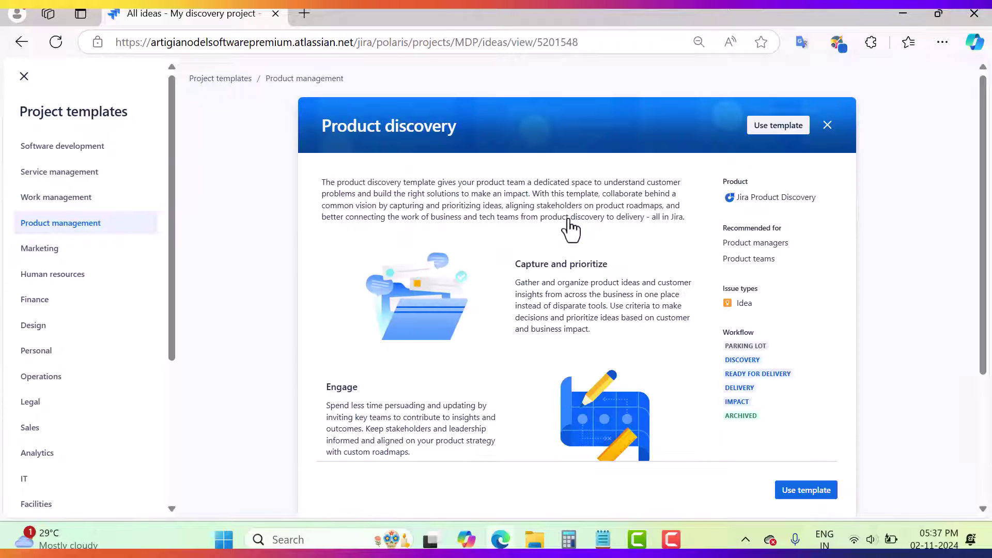
drag(321, 182, 672, 222)
click(589, 253)
scroll(480, 356, down, 1)
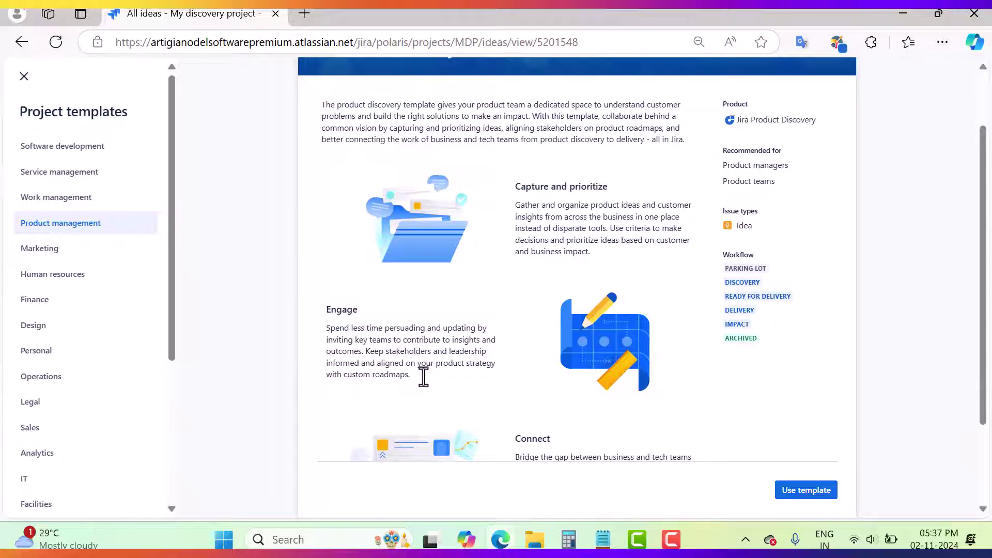
scroll(513, 362, down, 1)
scroll(514, 359, down, 1)
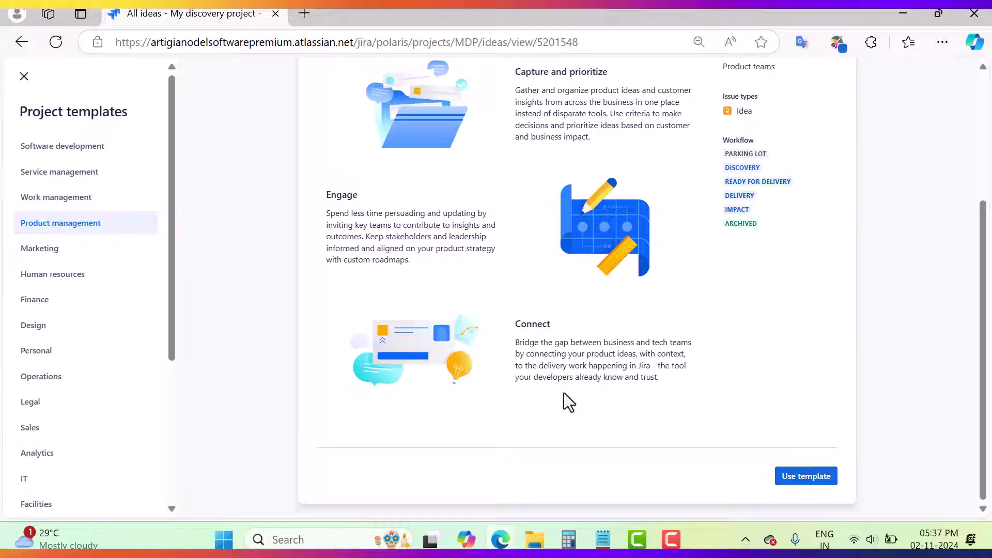
scroll(754, 377, up, 3)
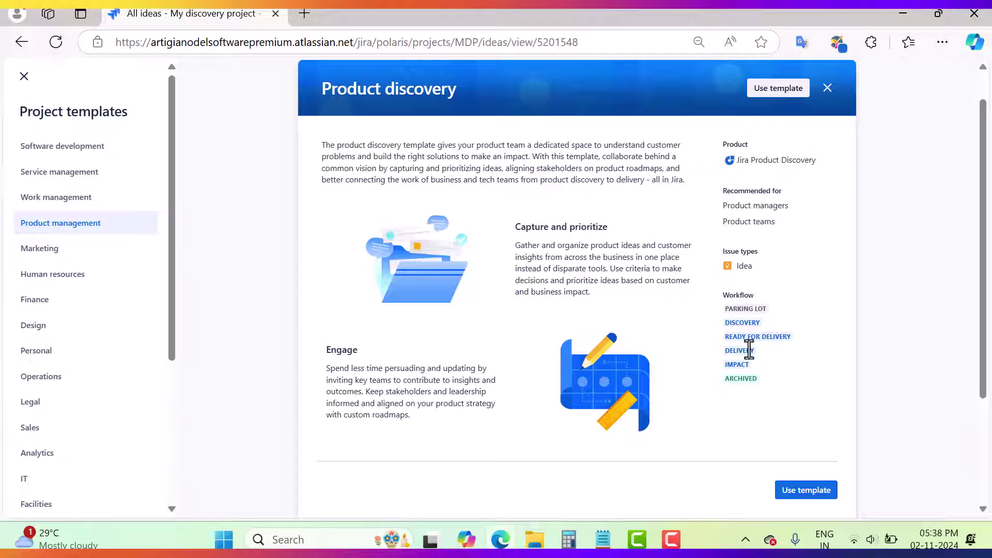
- Create private project 'First Demo Video Project' with key FDVP from the Product discovery template
click(803, 491)
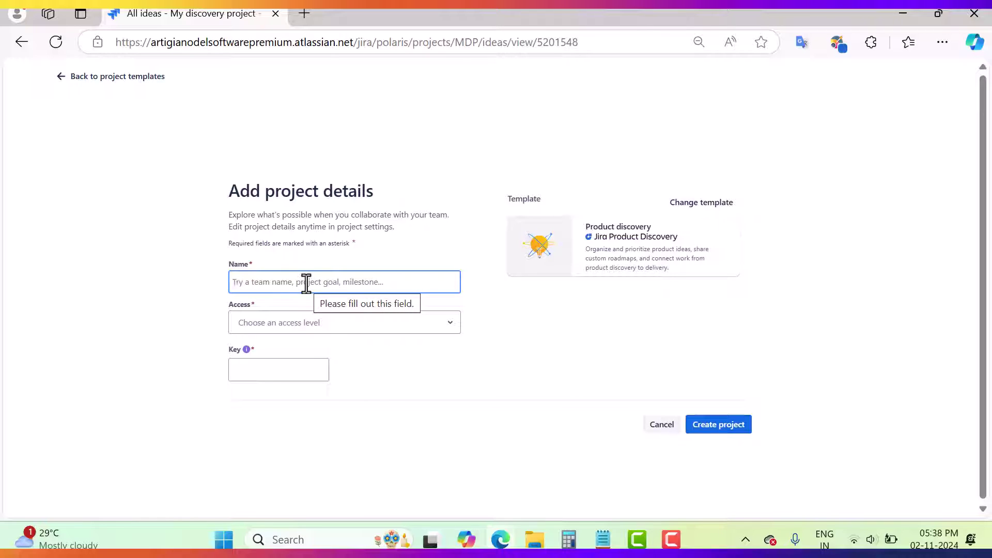
text(First Demo Video Project)
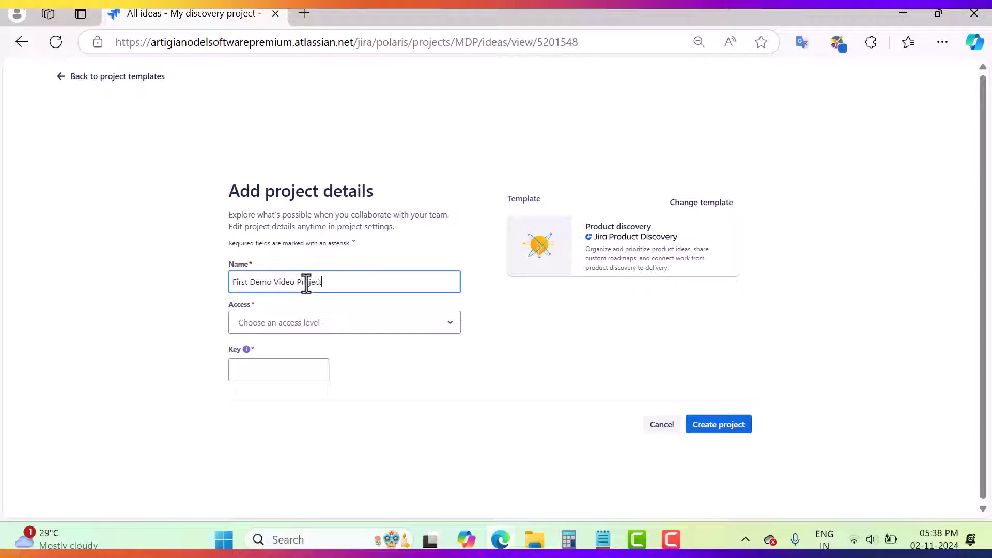
click(386, 358)
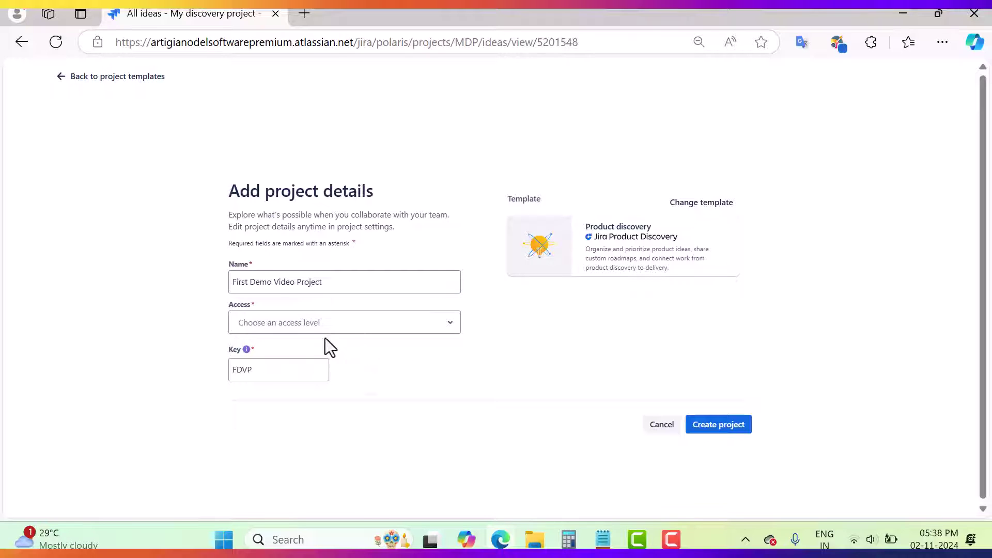
click(358, 325)
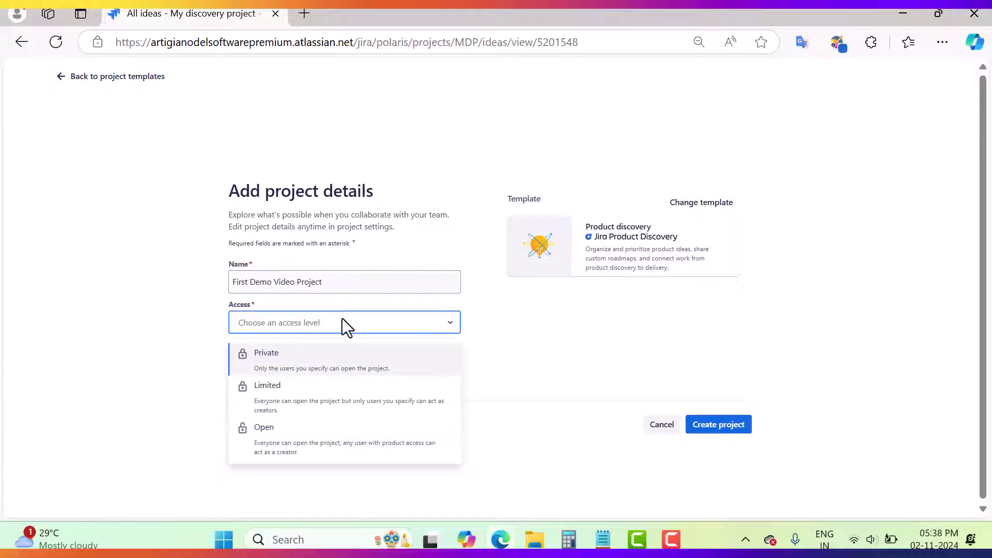
click(303, 368)
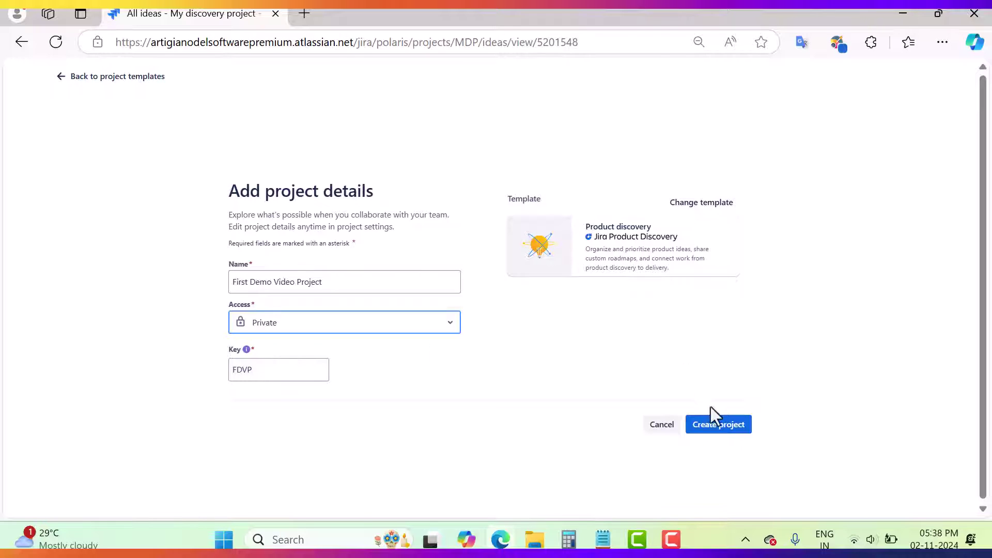
click(717, 429)
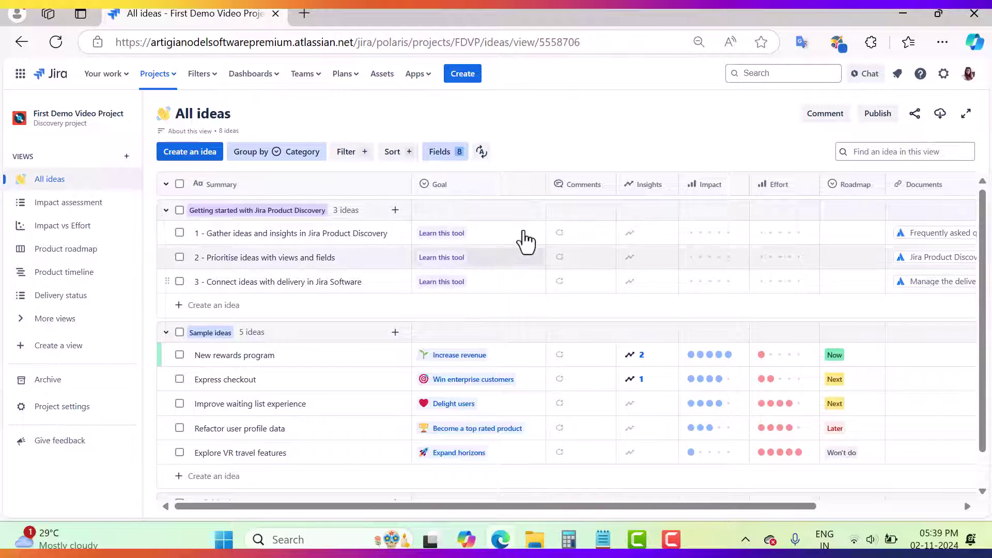
- Add a new idea titled 'This is my first idea' to the project
click(195, 155)
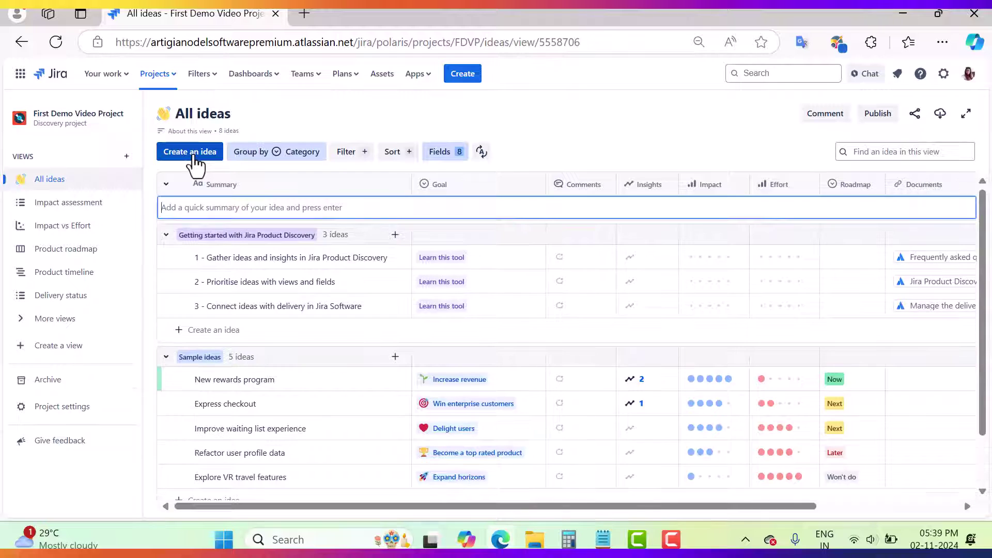
text(This is my)
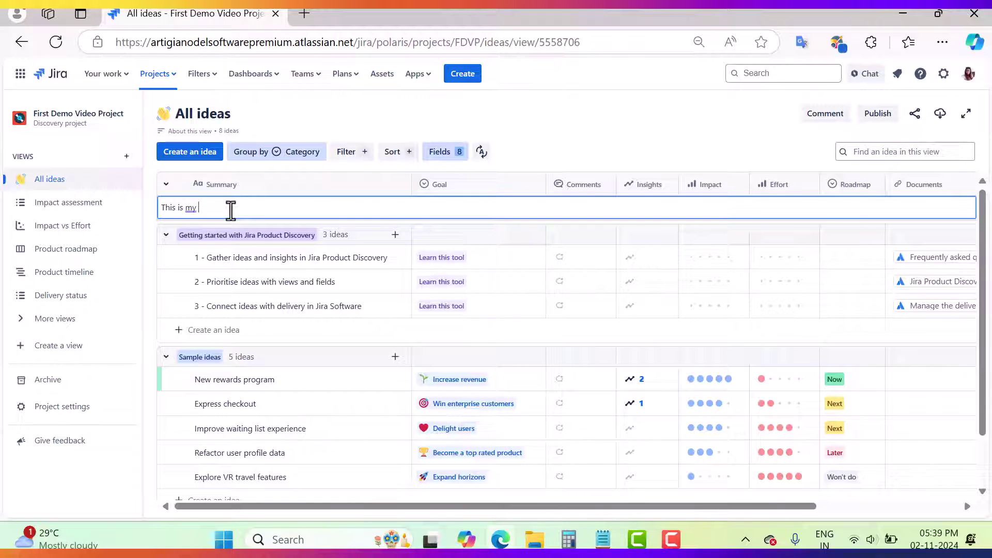
text( first idea)
key(Return)
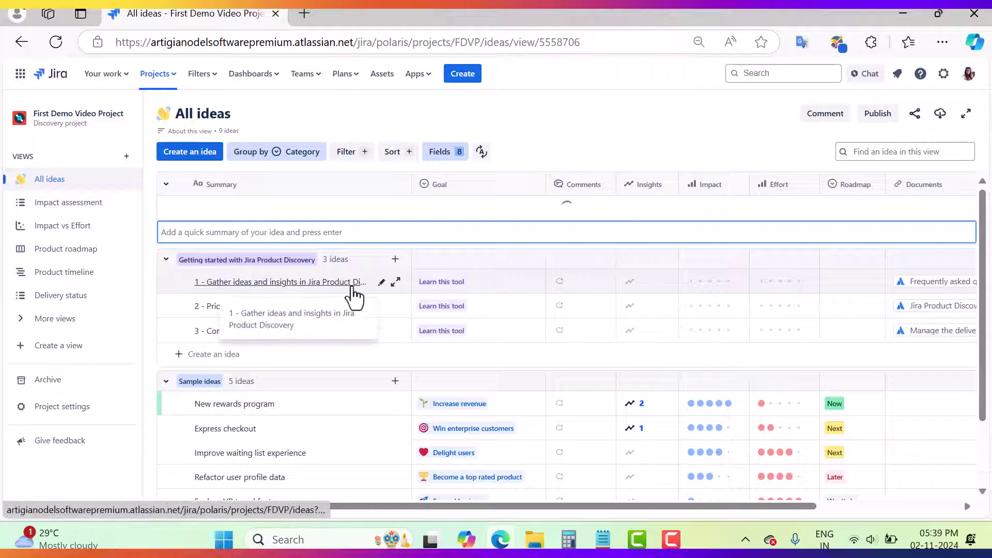
scroll(352, 315, down, 3)
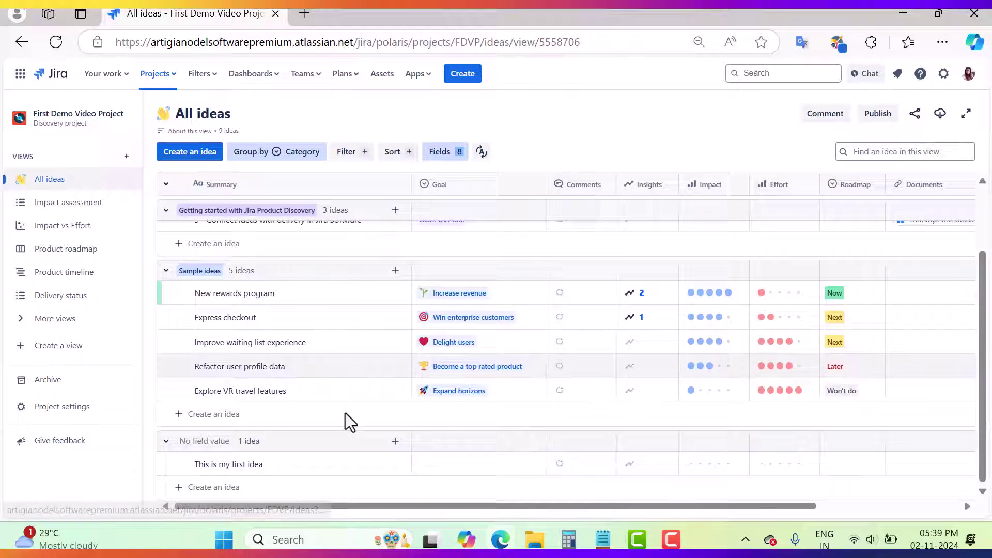
- Set the idea's Category to 'Getting started with Jira Product Discovery' and close its details
click(244, 465)
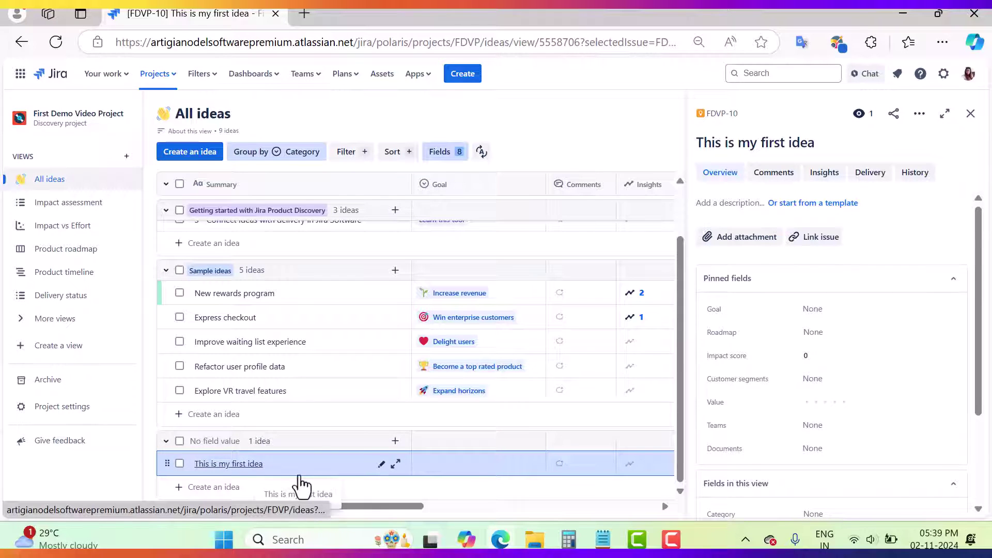
scroll(861, 397, down, 3)
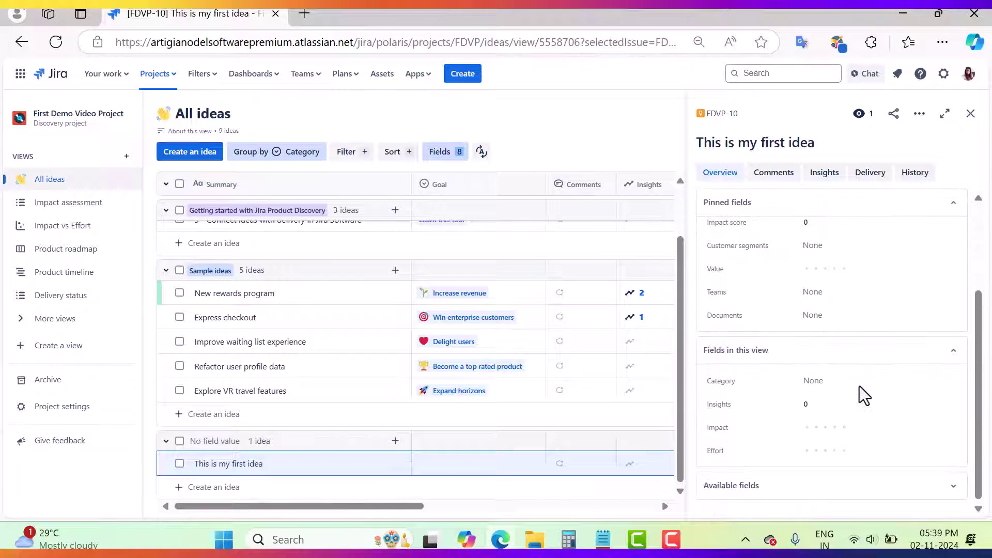
click(827, 381)
click(876, 439)
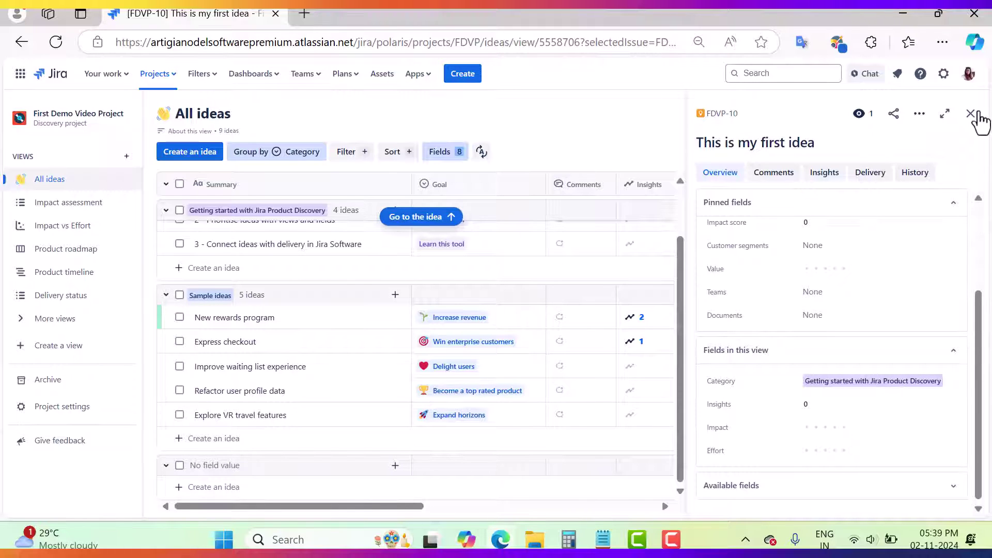
click(970, 114)
scroll(380, 419, up, 2)
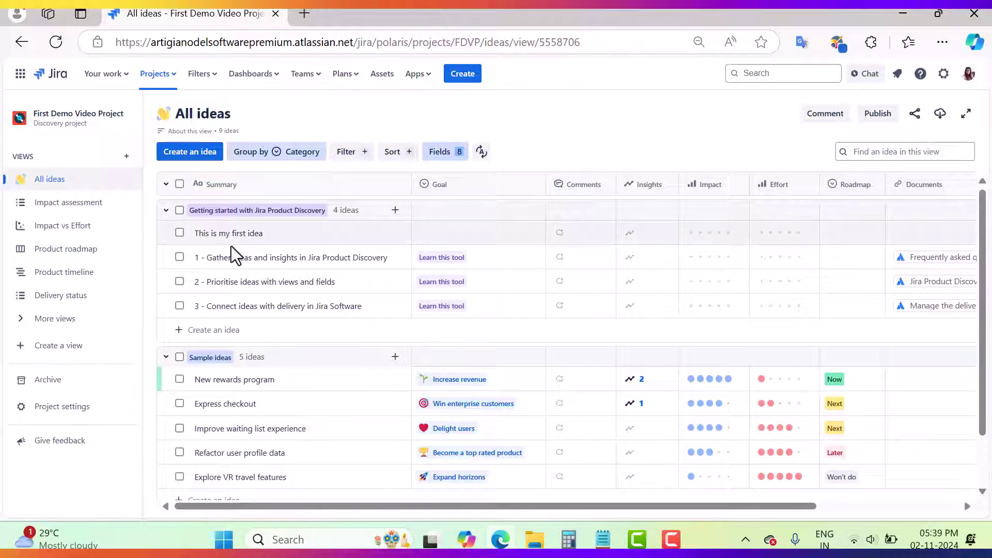
click(246, 235)
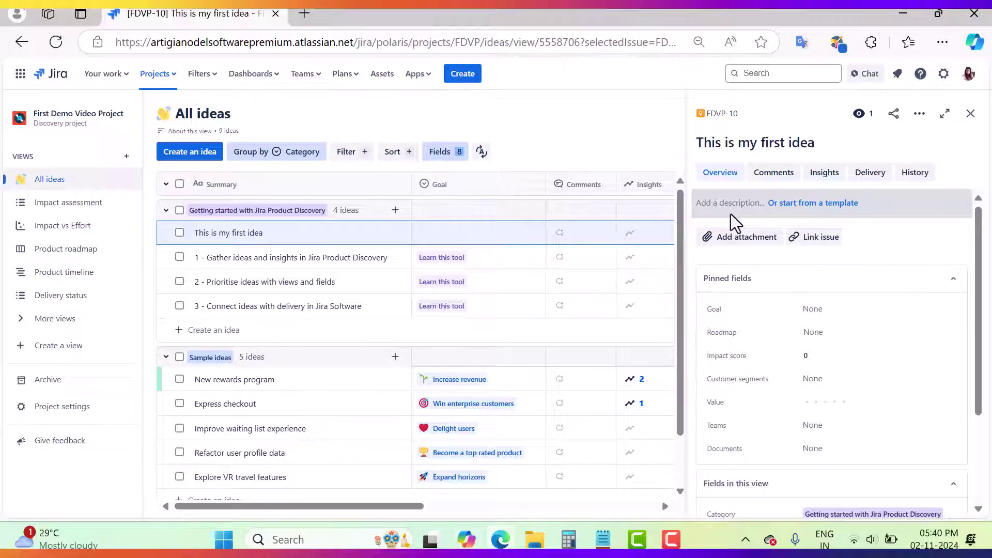
click(777, 176)
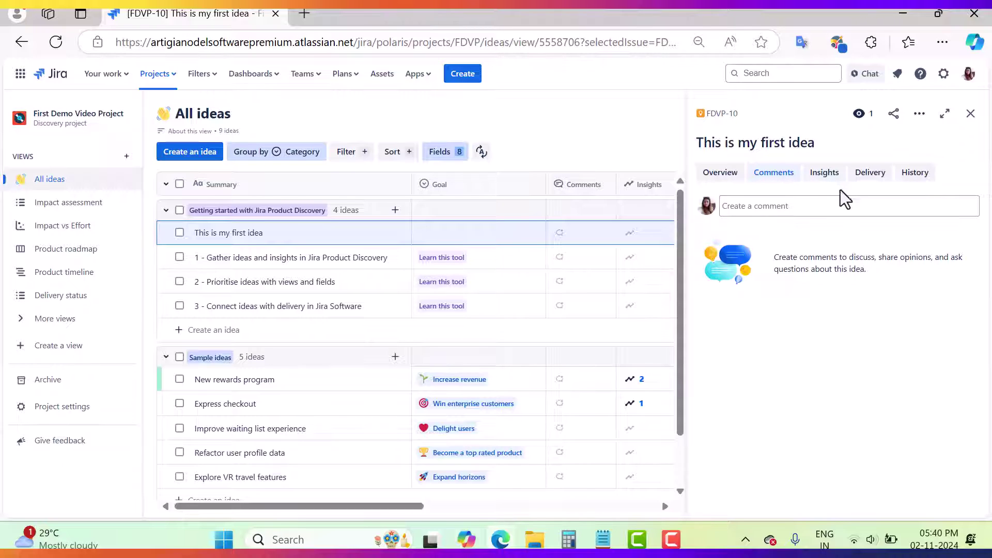
click(826, 178)
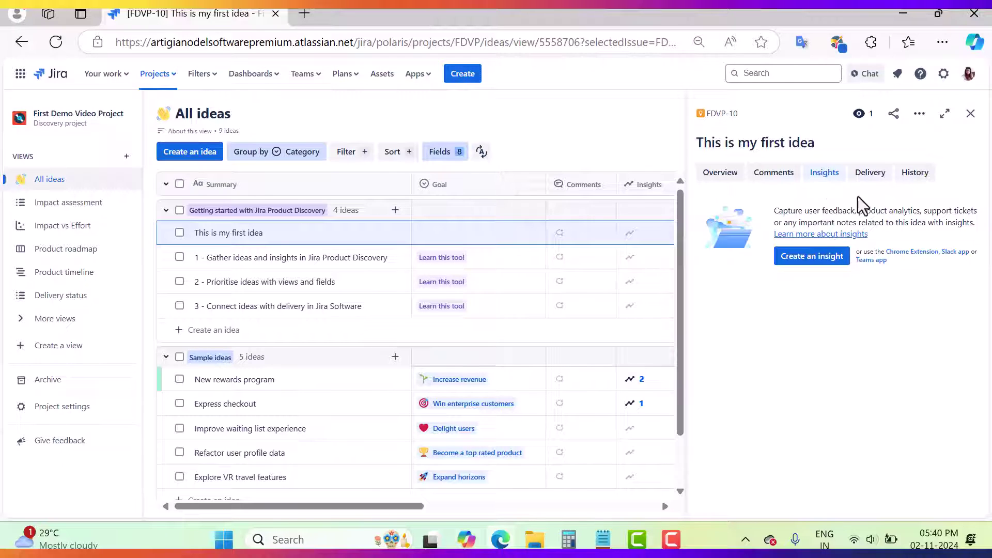
click(874, 179)
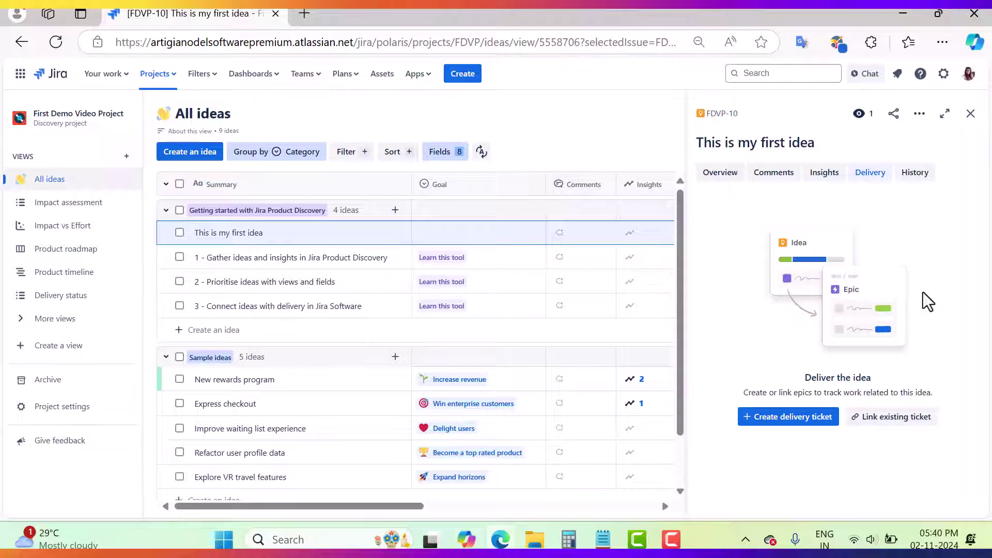
click(917, 175)
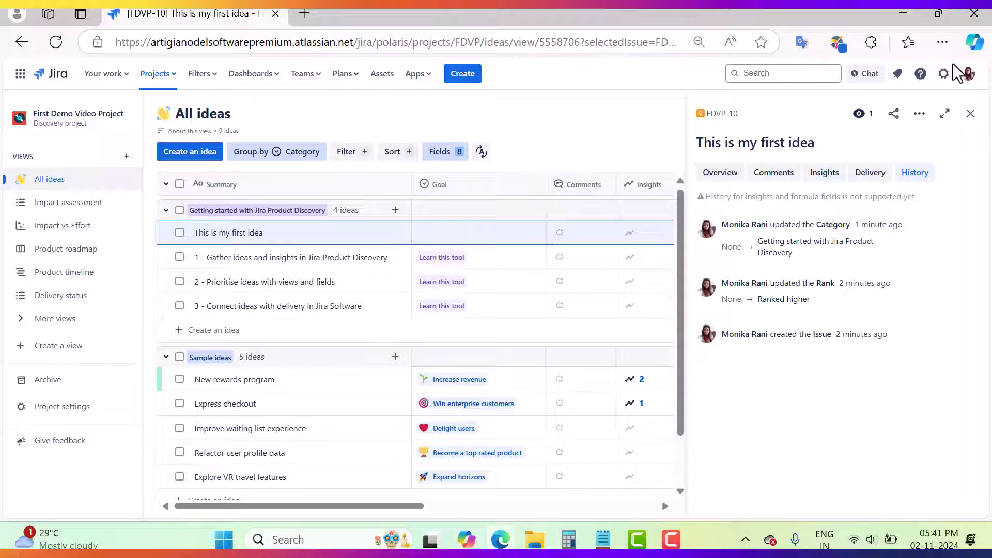
click(970, 115)
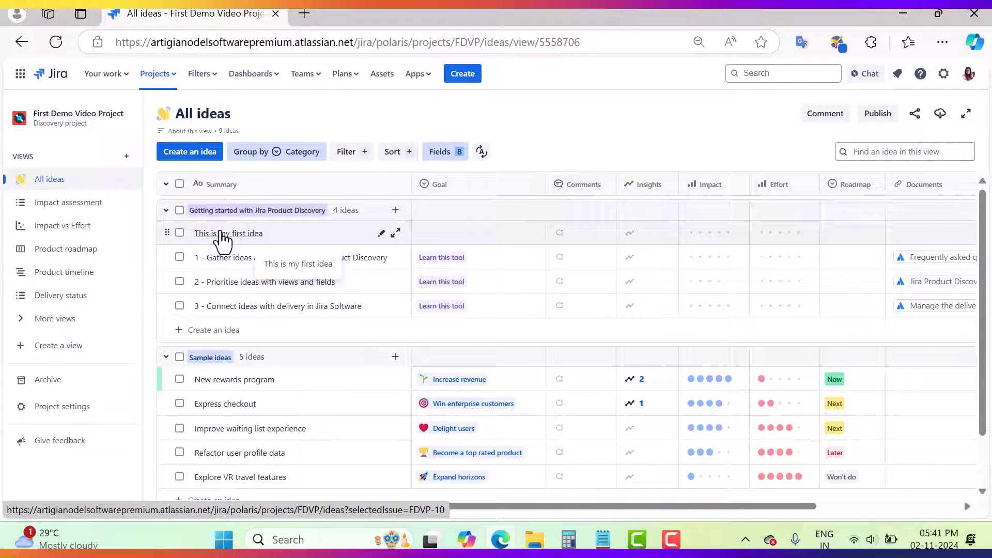
- Go to First Demo Video Project's Access settings and bring up the Add people form
click(54, 408)
click(57, 216)
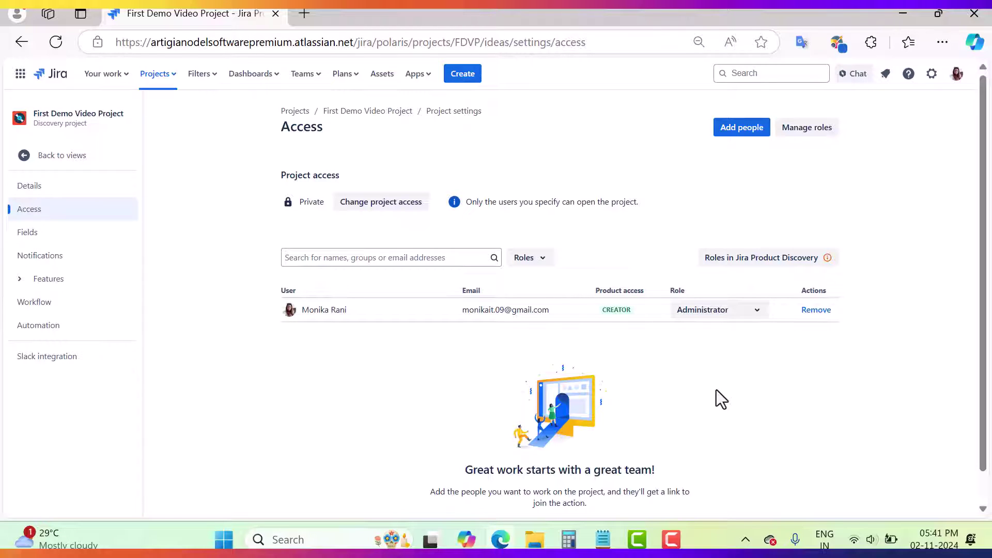
click(736, 133)
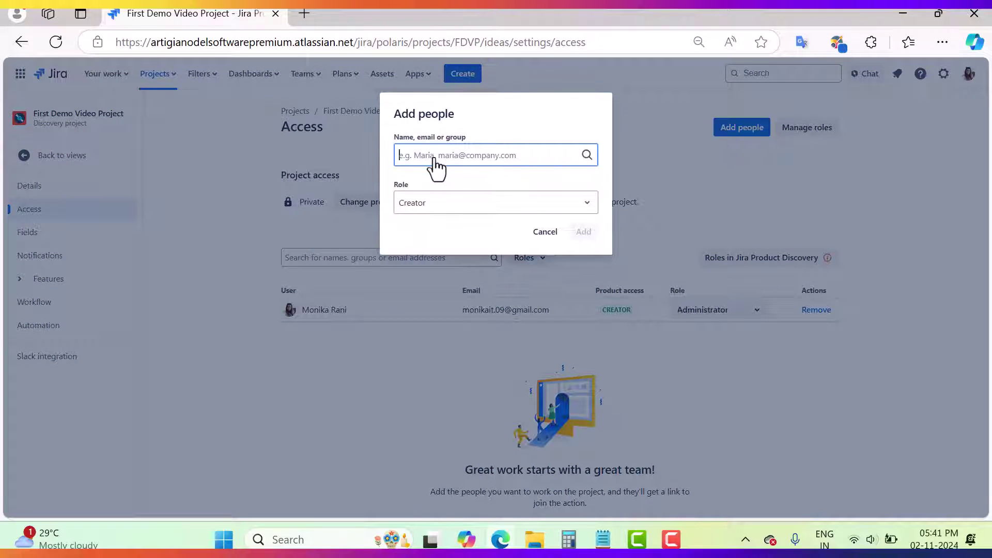
- Check available roles, cancel Add people, and view Administrator, Creator and Contributor role descriptions
click(434, 211)
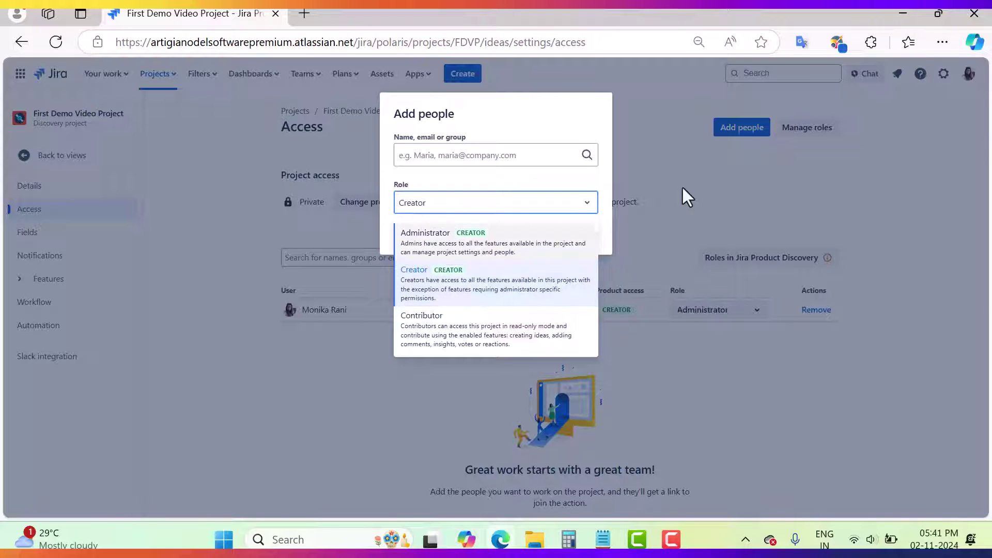
click(715, 185)
click(814, 133)
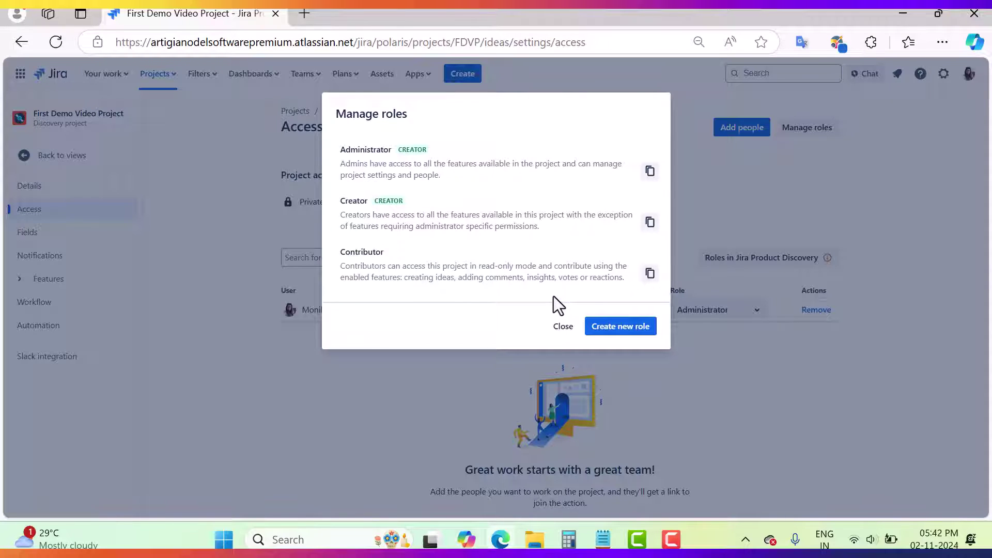
- Close the Manage roles dialog to return to the private Access page
click(562, 326)
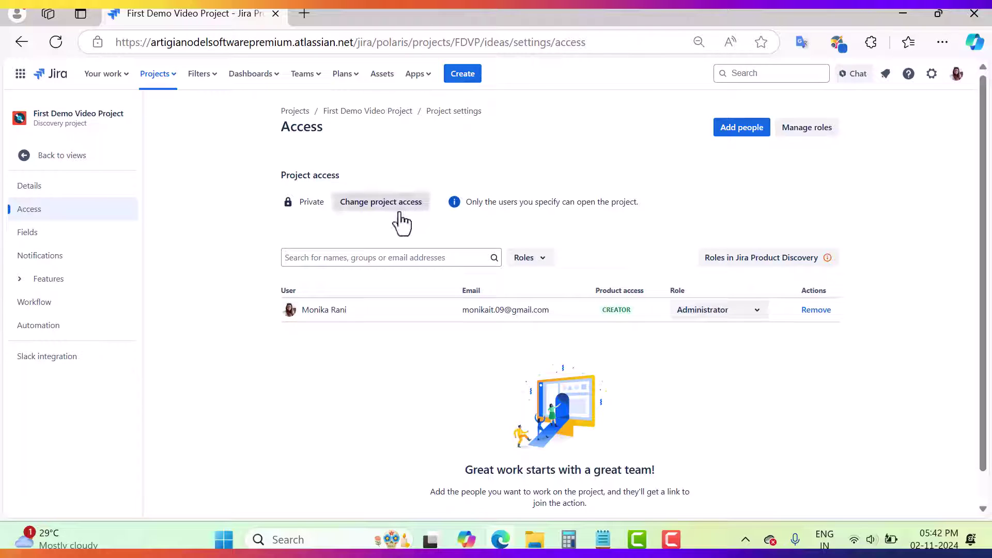
- Review Private, Limited and Open access options without changing them, then return to the idea views
double_click(312, 201)
click(381, 201)
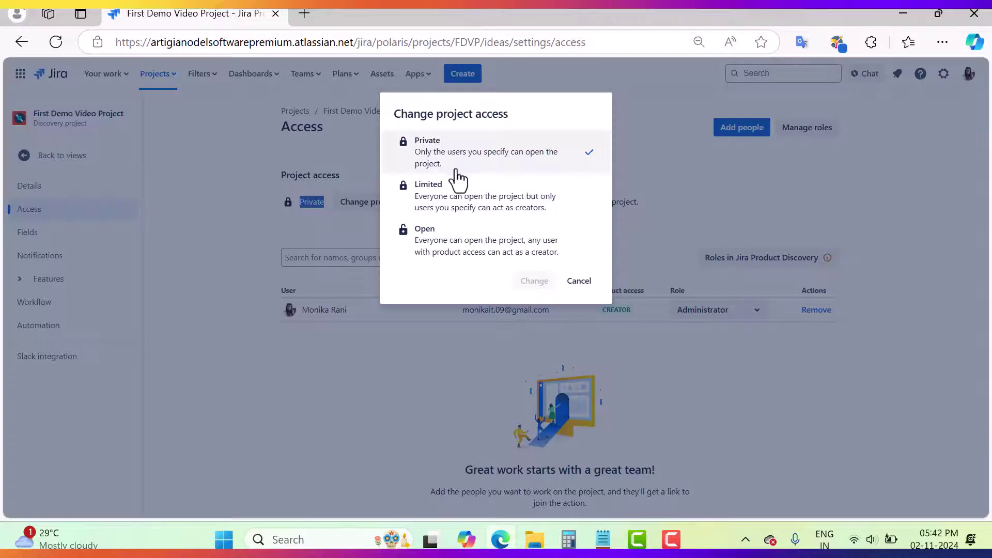
click(739, 201)
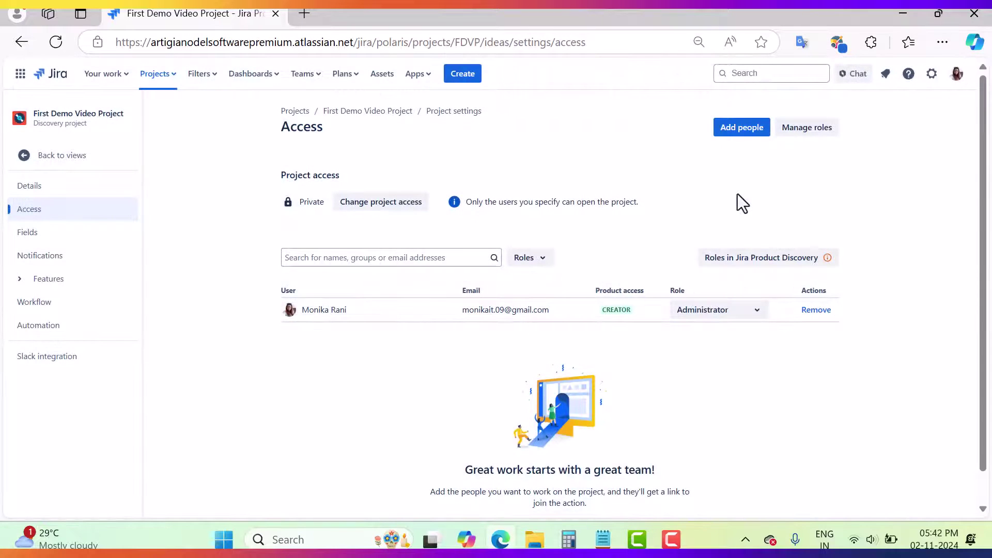
click(359, 204)
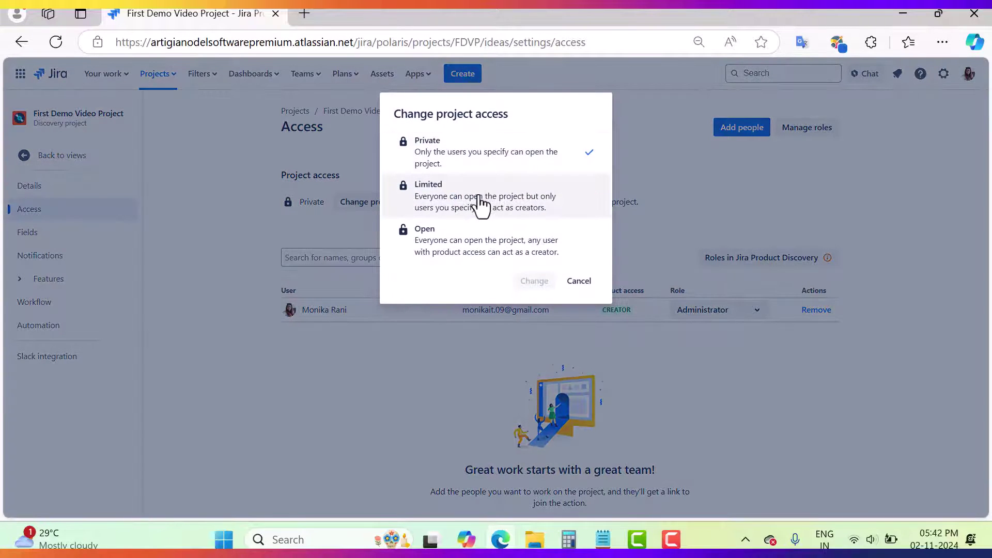
click(771, 190)
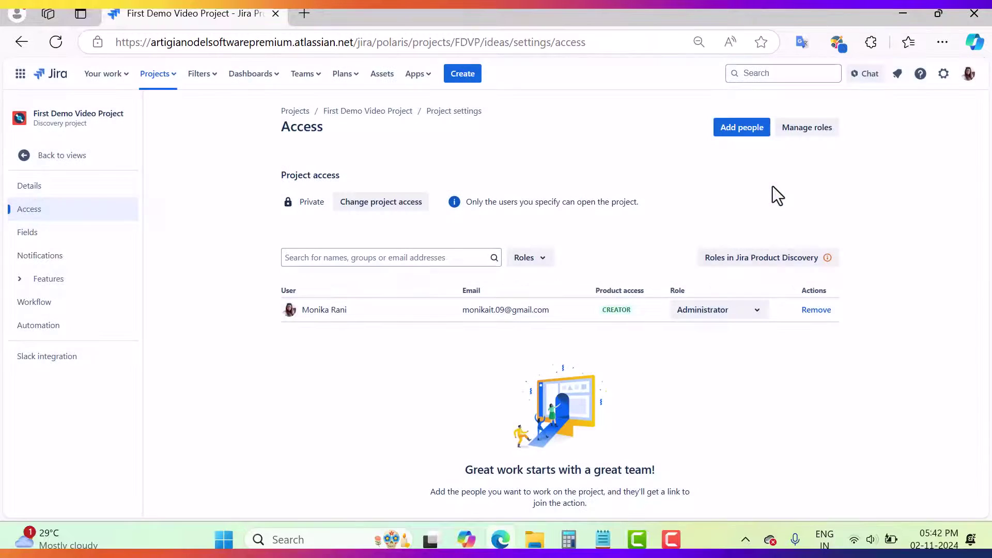
click(75, 156)
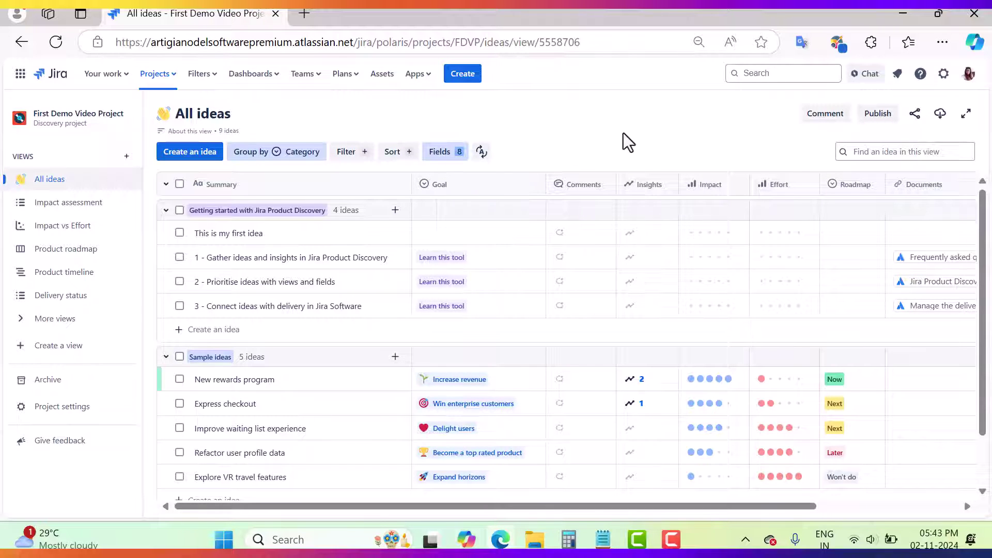
click(447, 155)
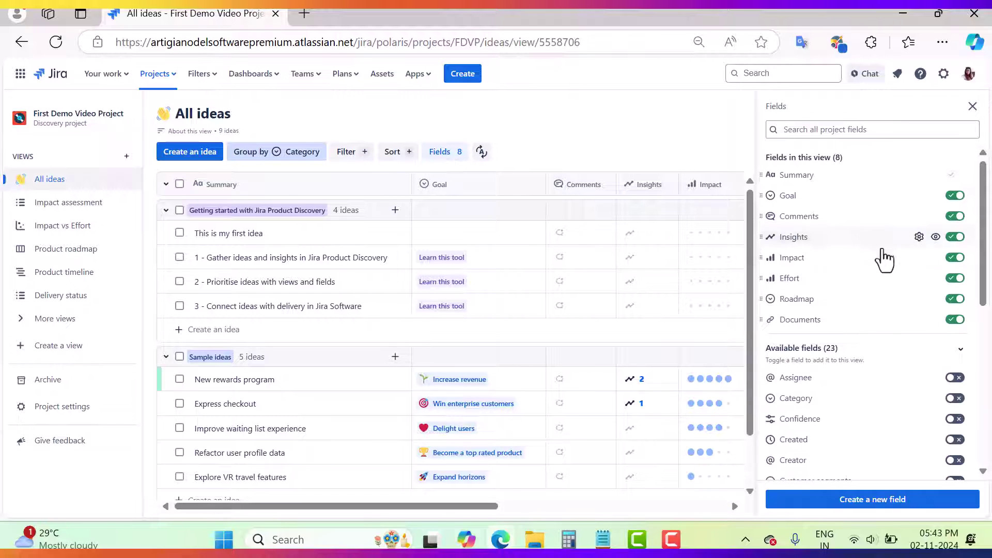
click(652, 138)
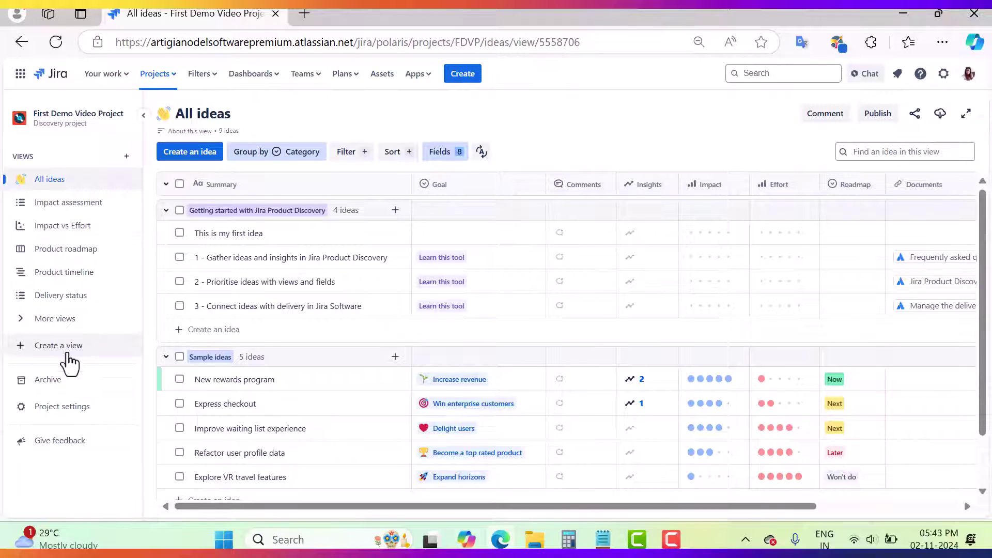